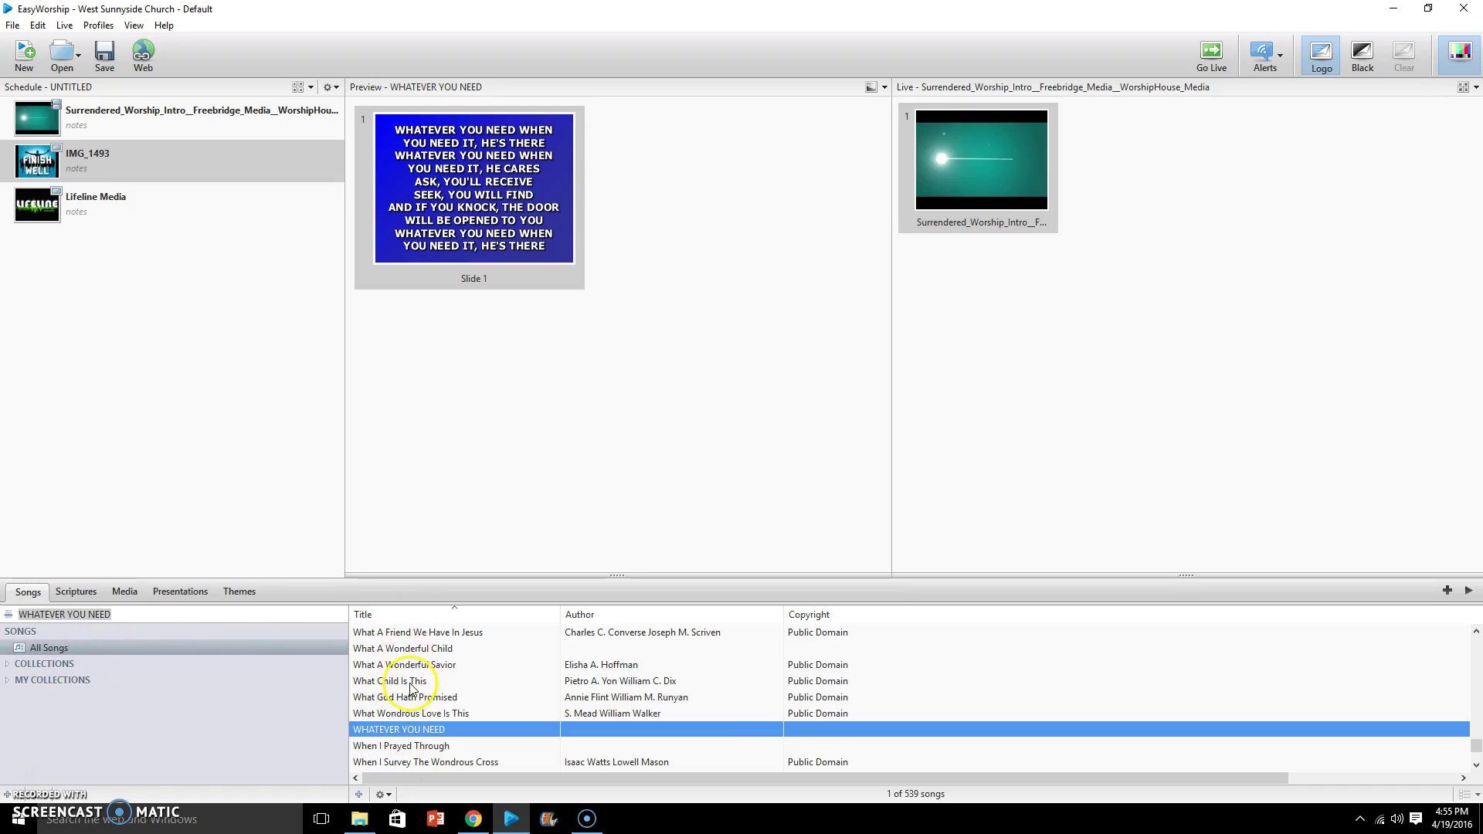
Open the built-in web browser and load the signed-in CCLI SongSelect home page
scroll(411, 690, "down", 2)
scroll(411, 689, "up", 2)
scroll(390, 707, "down", 4)
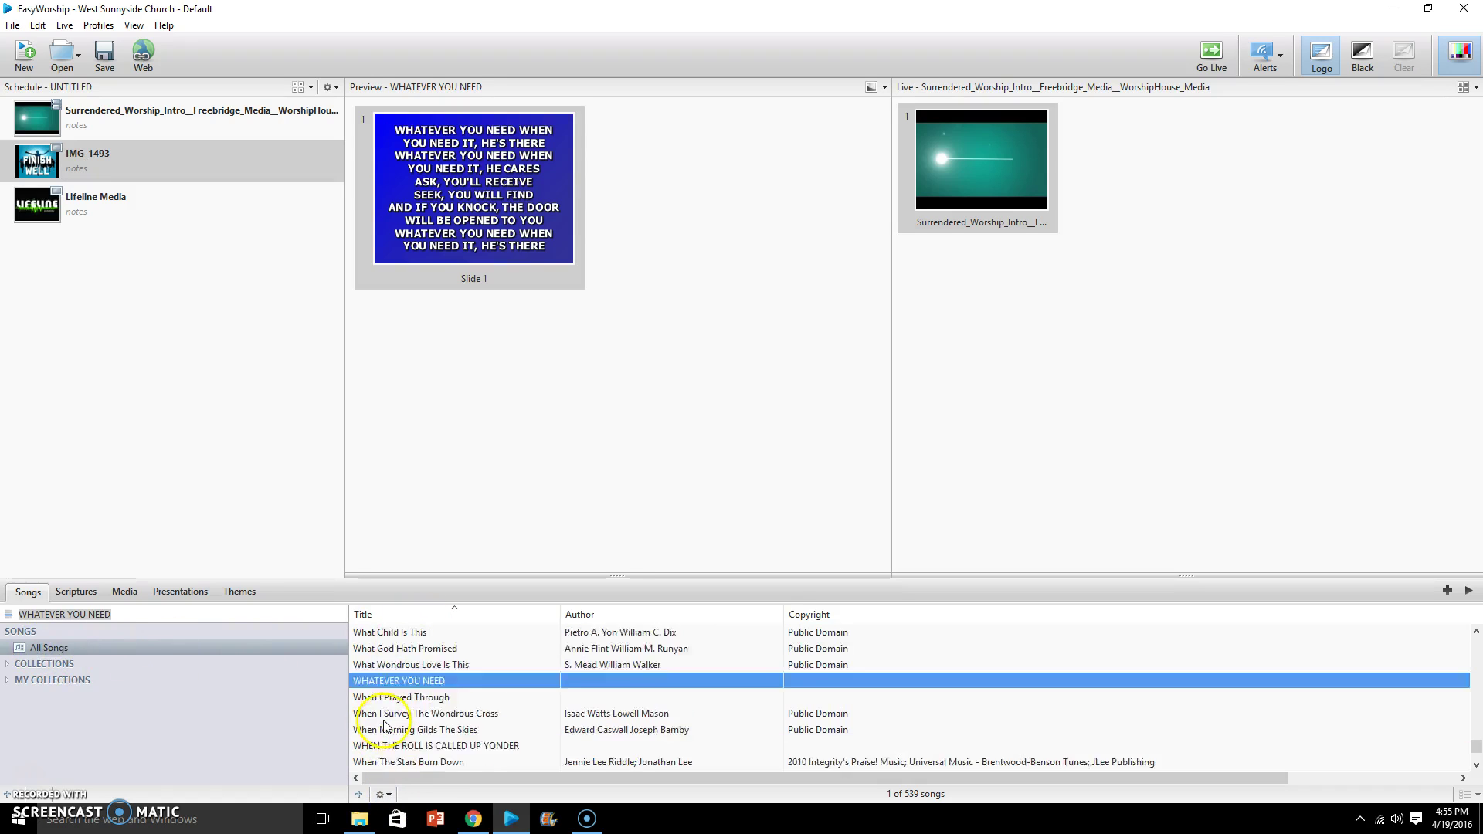
scroll(385, 726, "up", 1)
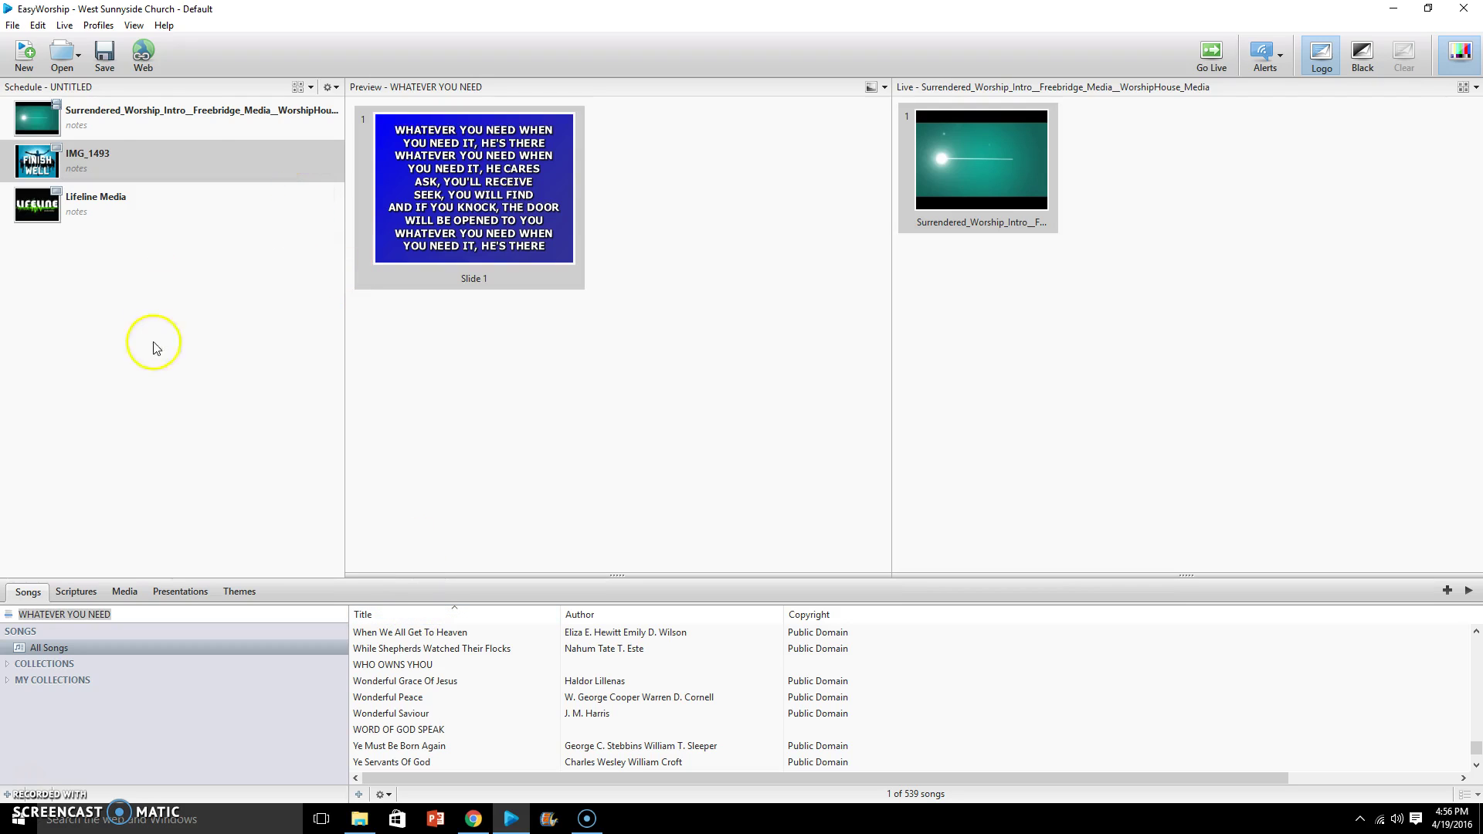
left_click(145, 58)
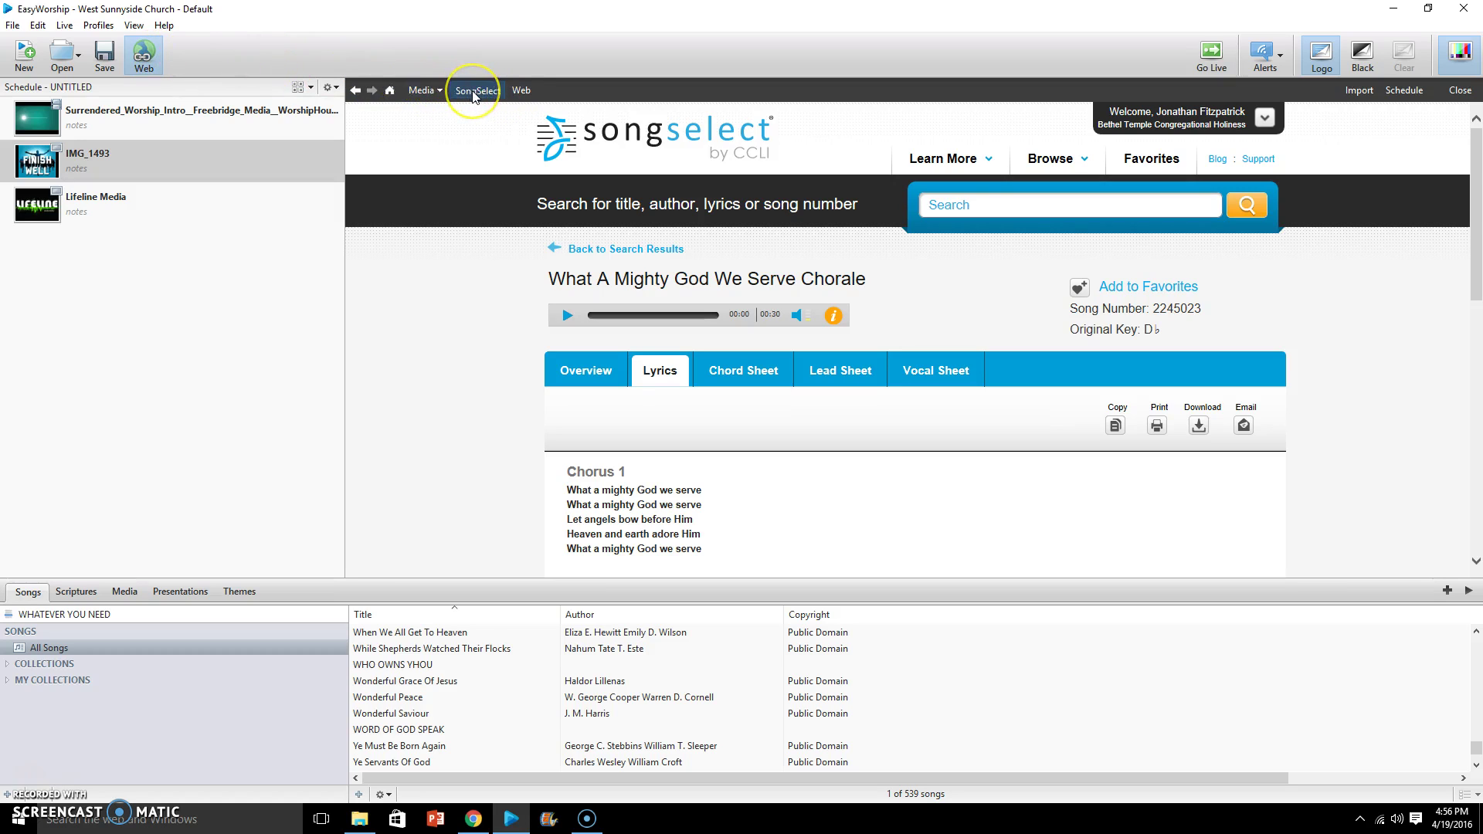
left_click(474, 91)
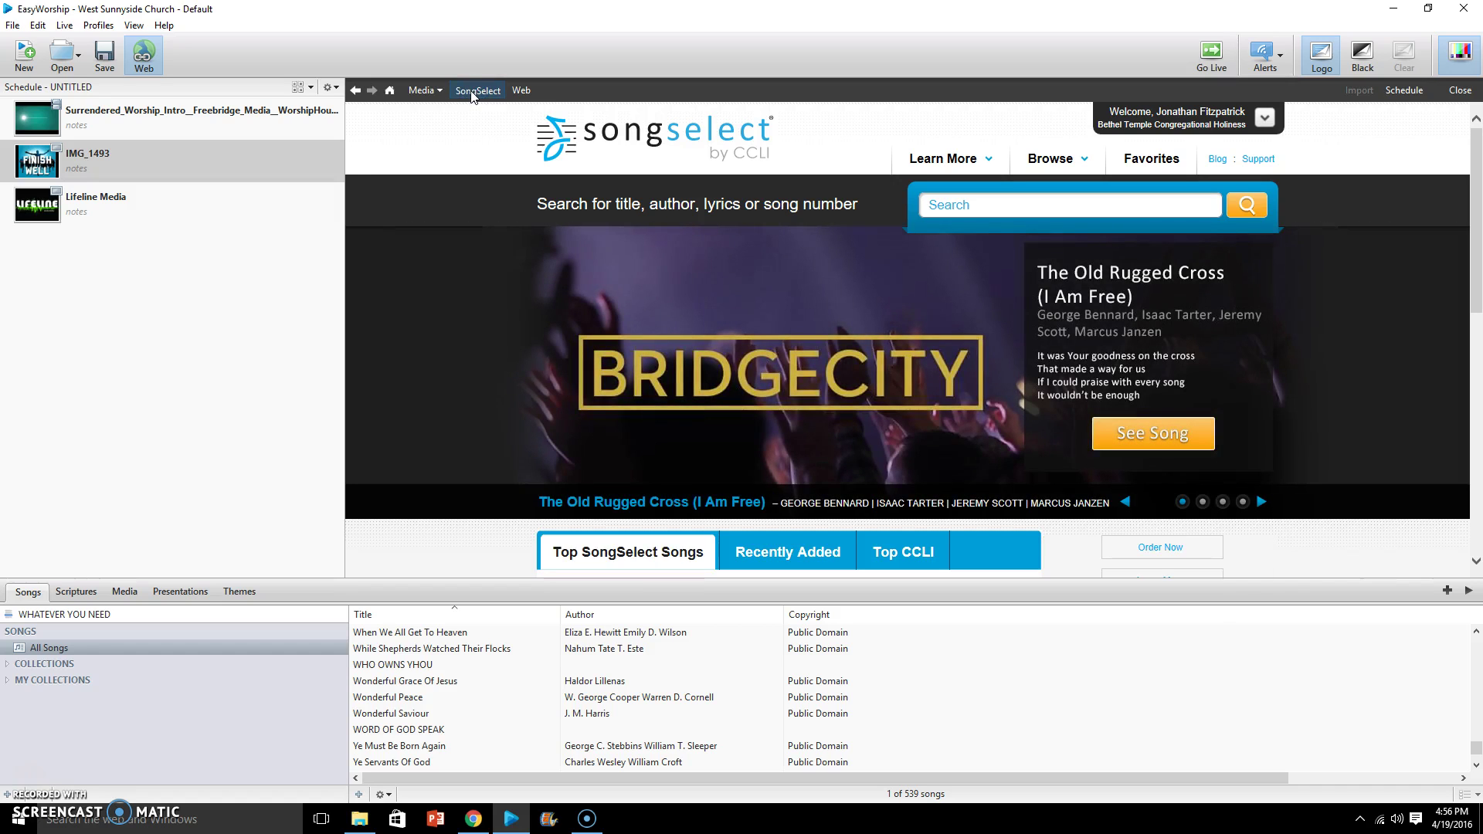
left_click(473, 92)
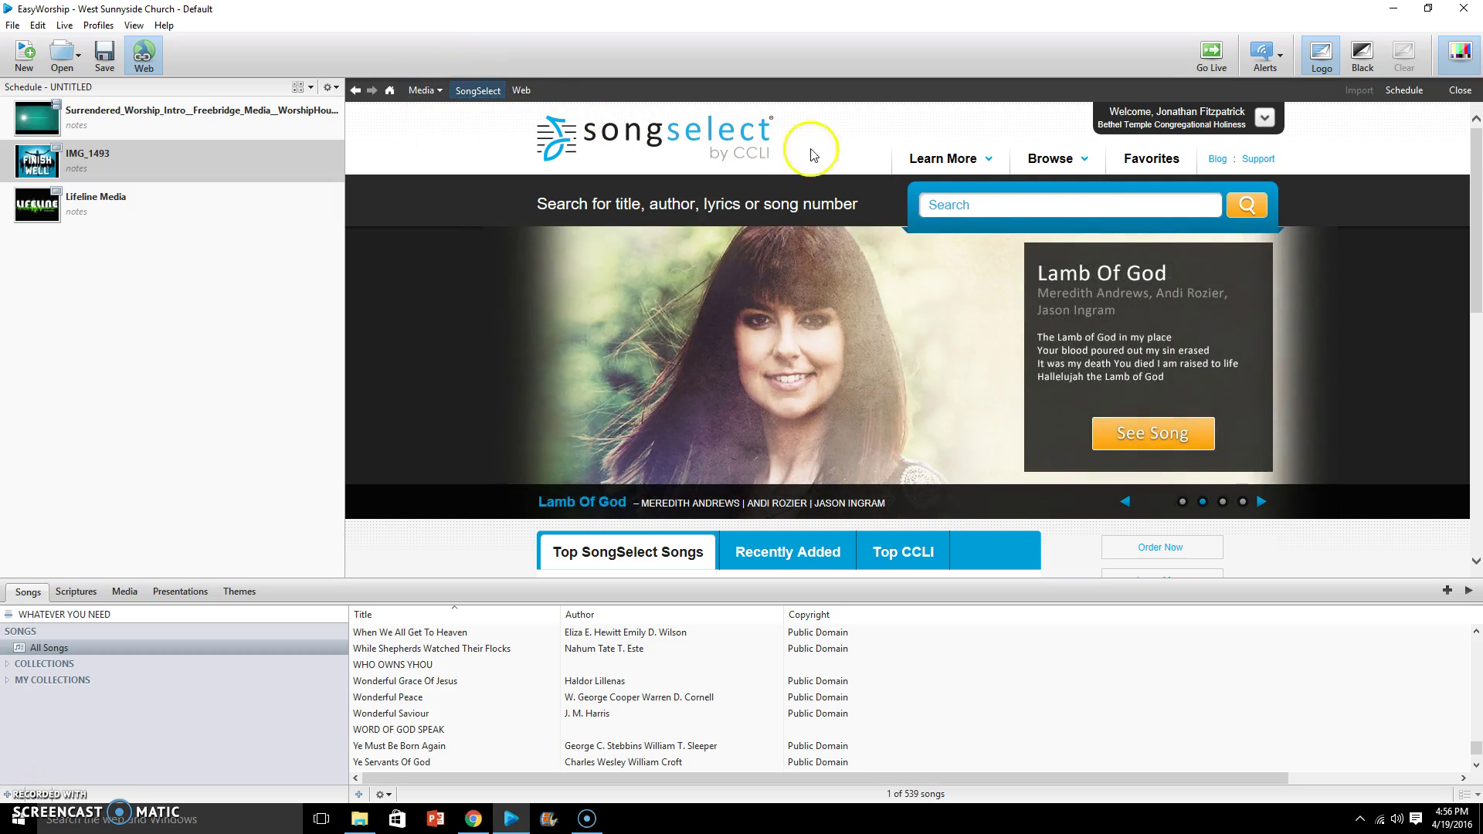
mouse_move(964, 144)
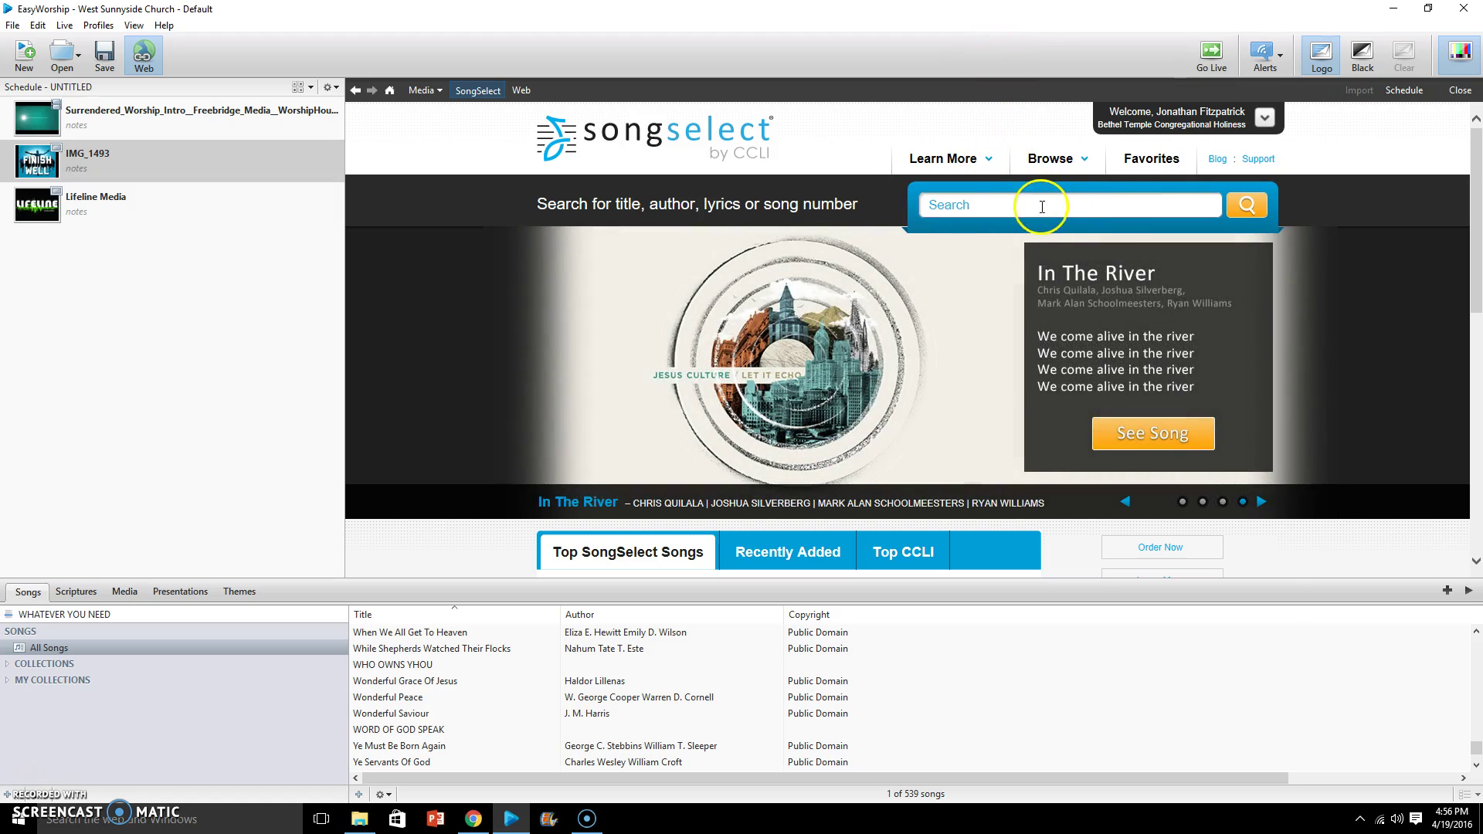
Search SongSelect for 'what a mighty god we serve', returning 54 matching songs
left_click(993, 205)
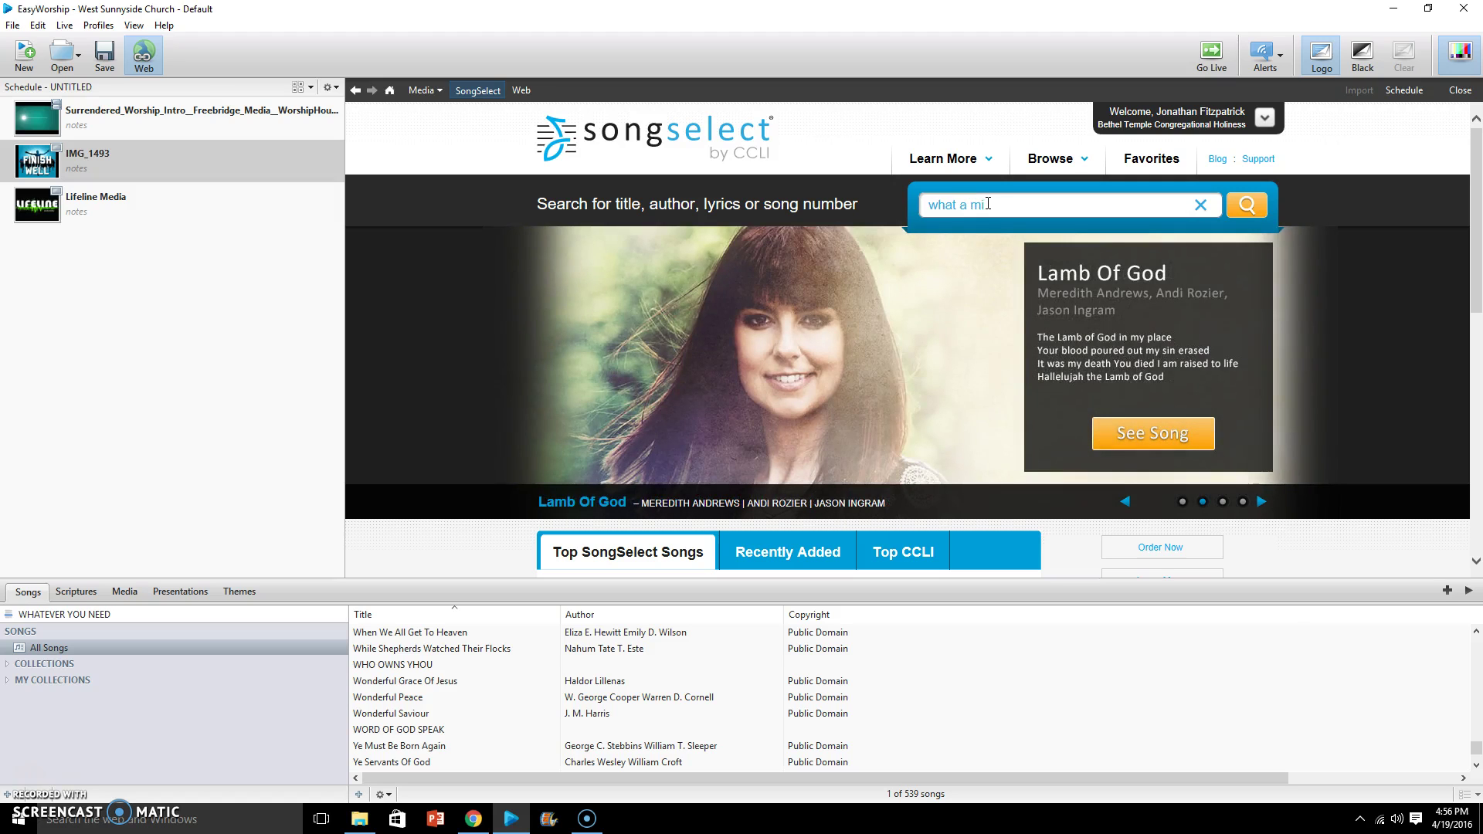
type("ty god")
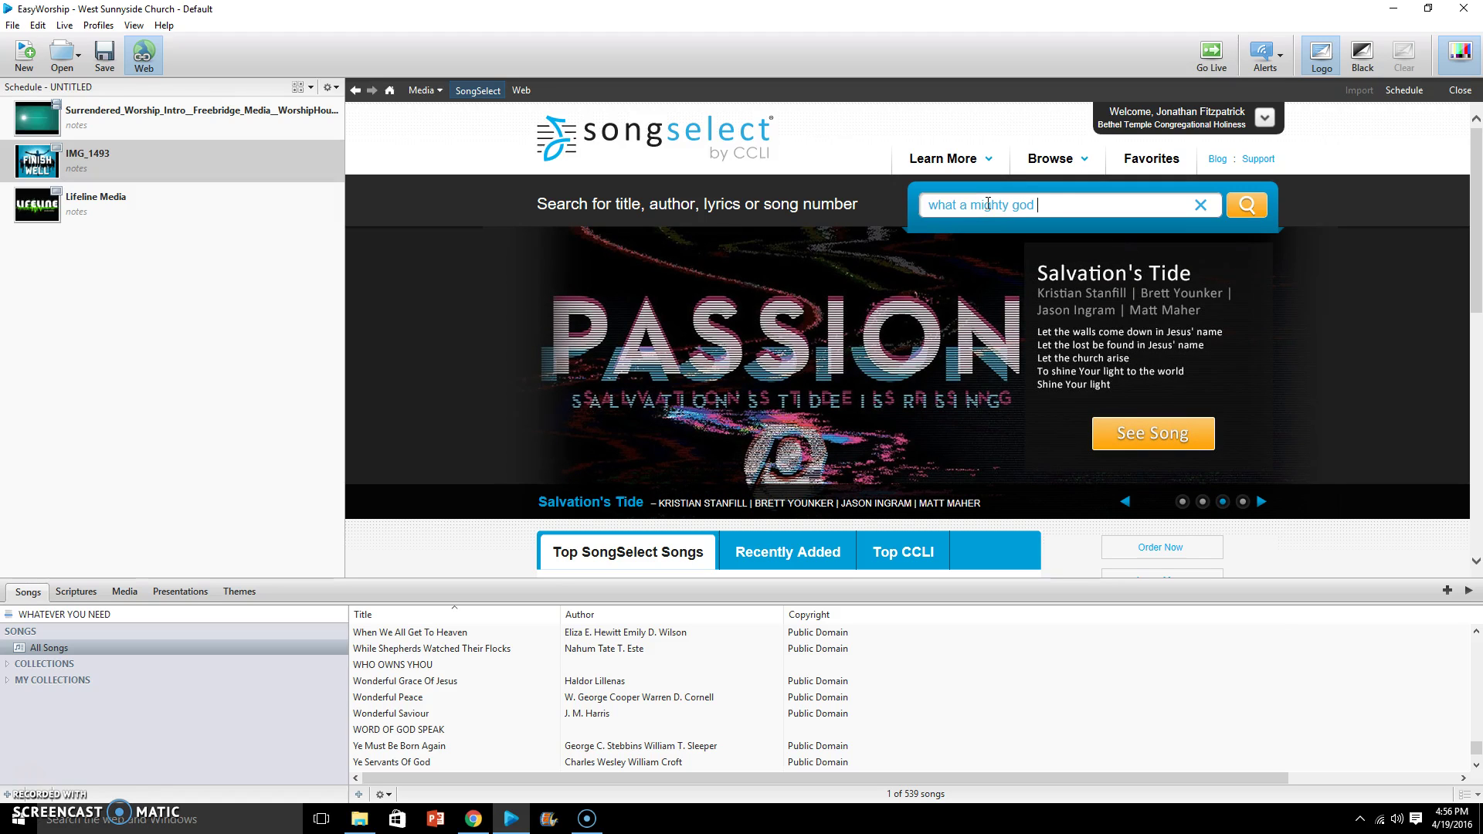
type(" we serve")
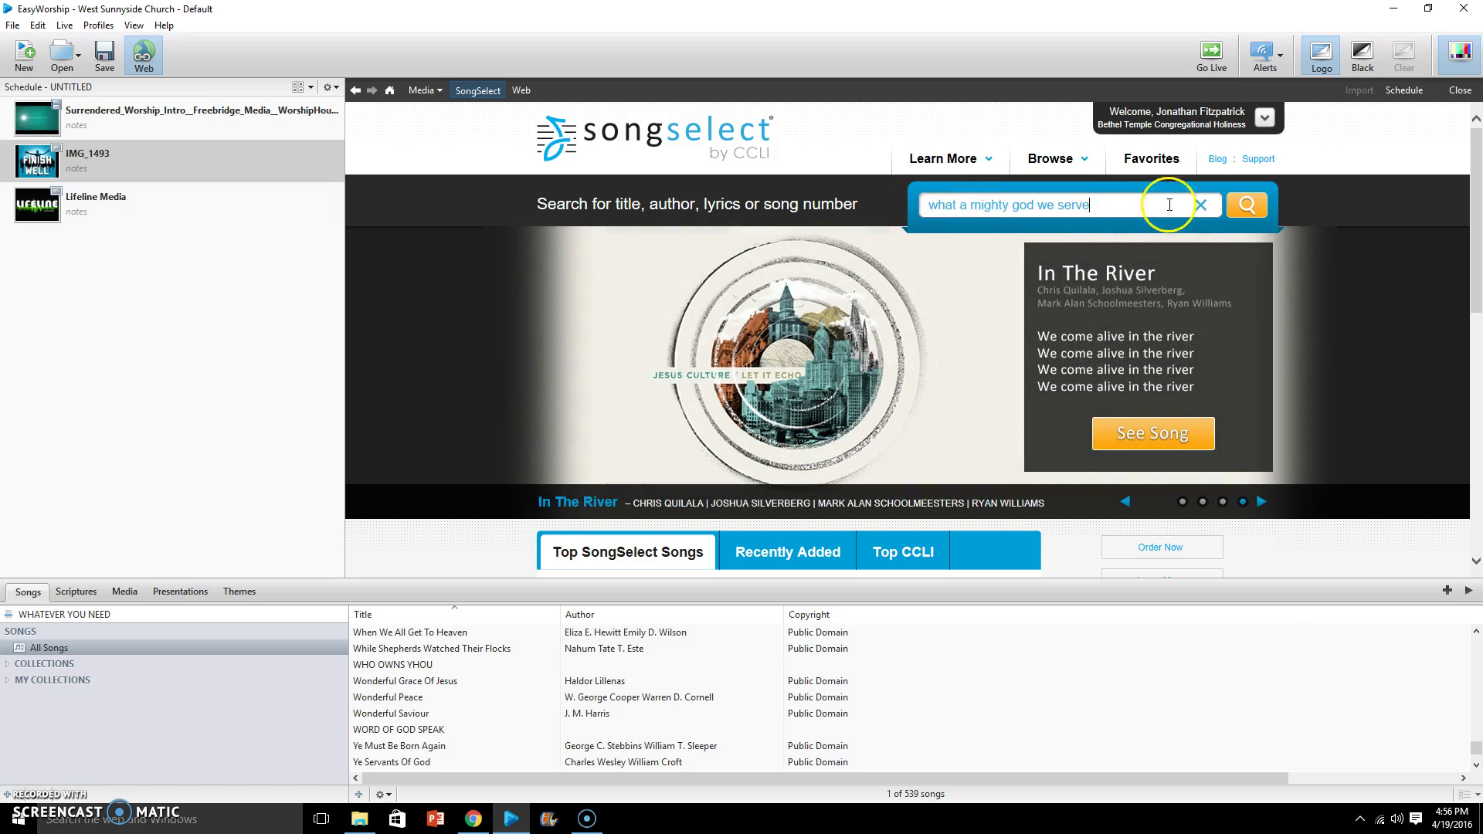
left_click(1246, 209)
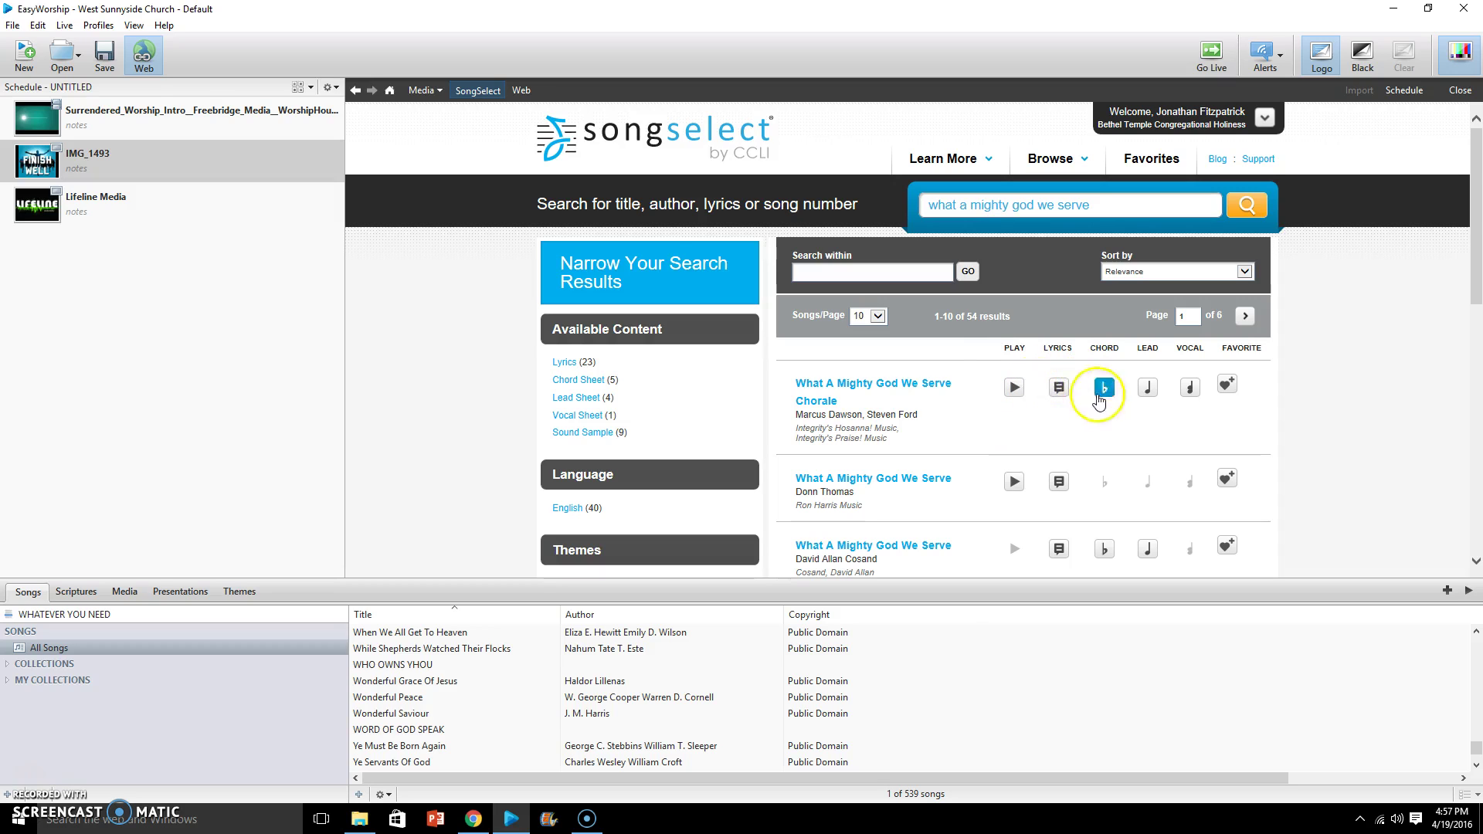
Open the lyrics page for 'What A Mighty God We Serve Chorale' (song 2245023) and scroll through it
left_click(1052, 395)
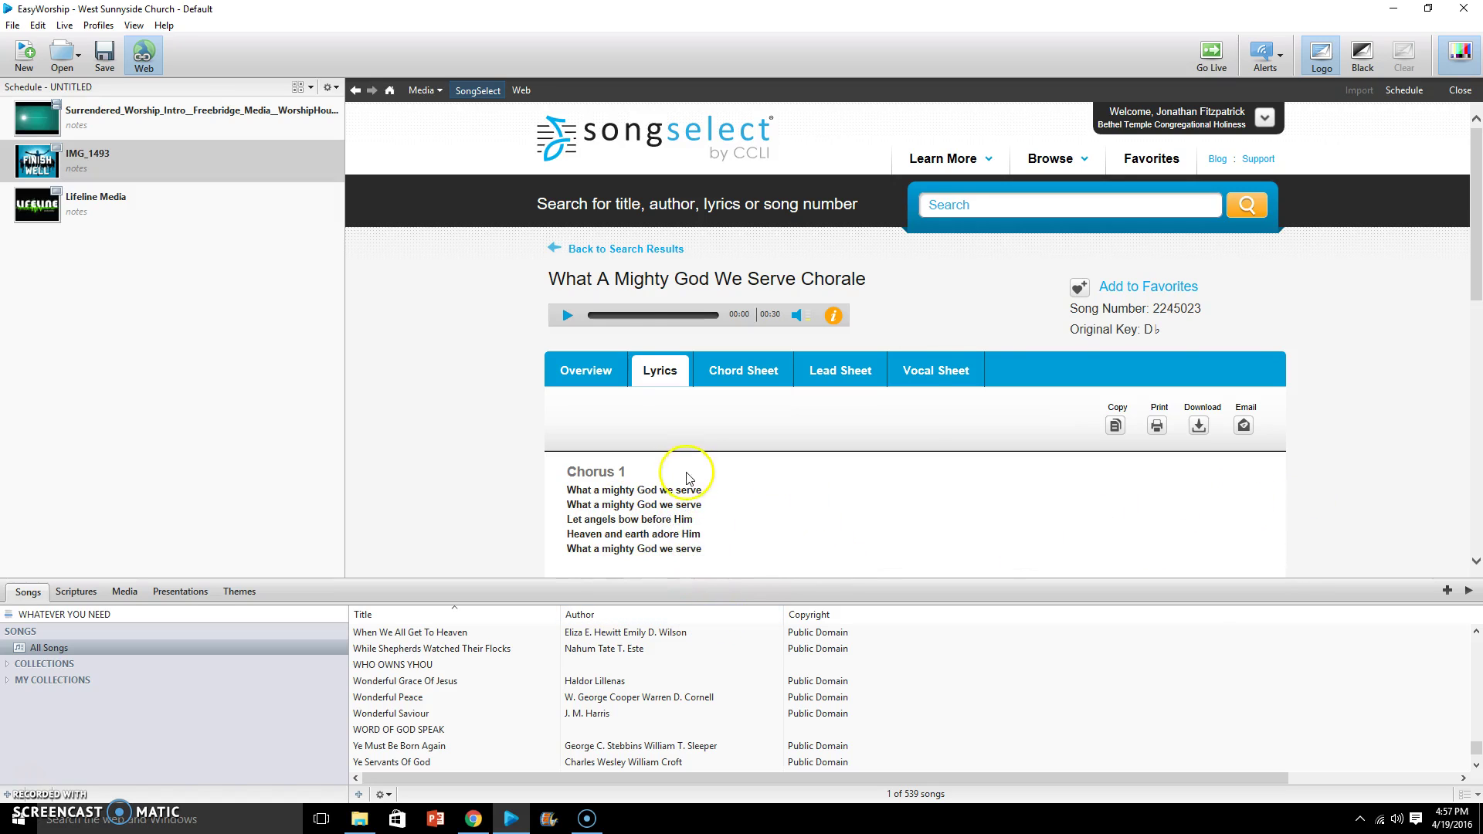
scroll(686, 475, "down", 4)
scroll(686, 477, "down", 2)
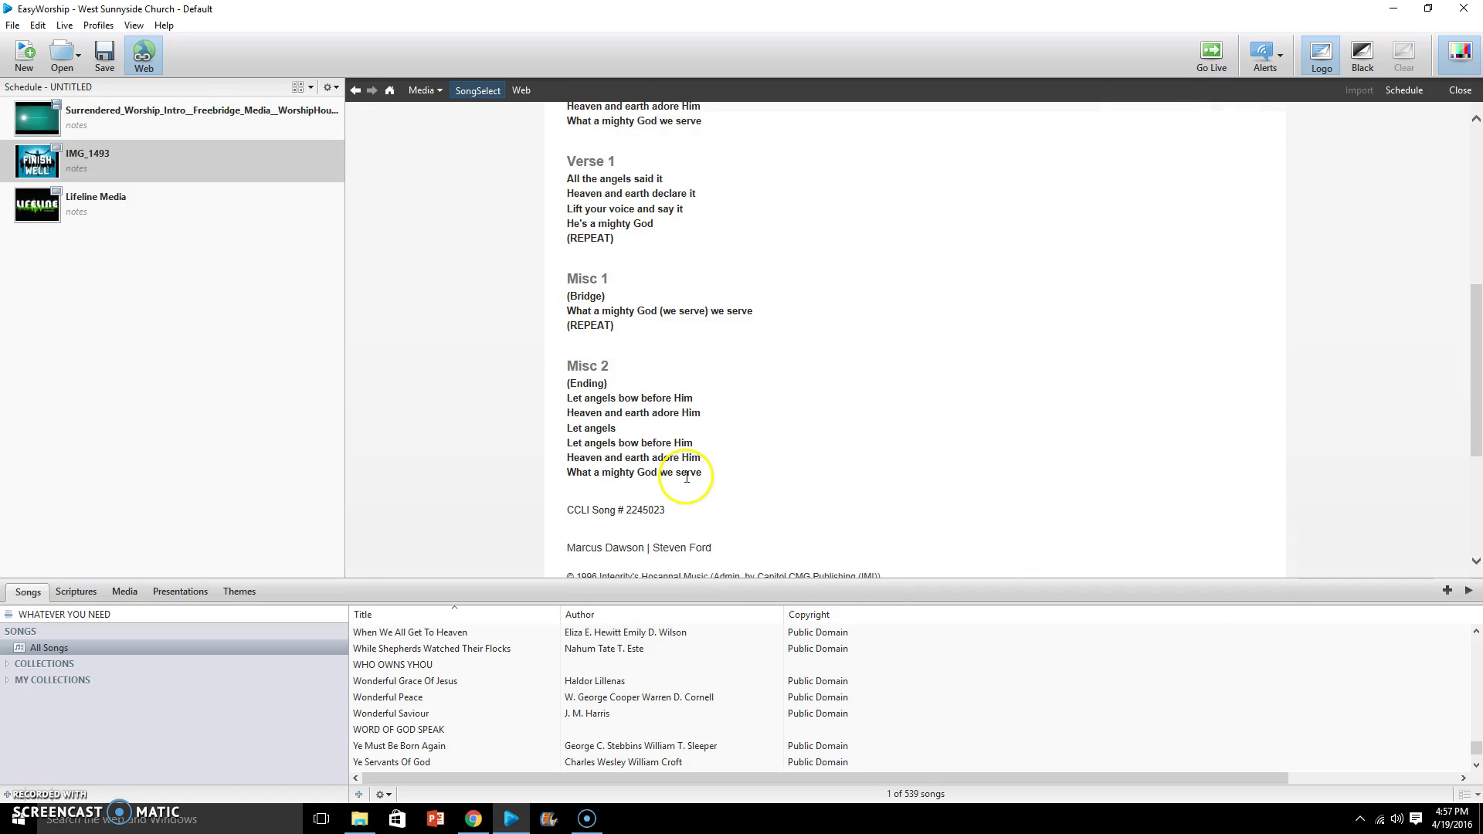
scroll(686, 476, "down", 3)
scroll(685, 482, "up", 9)
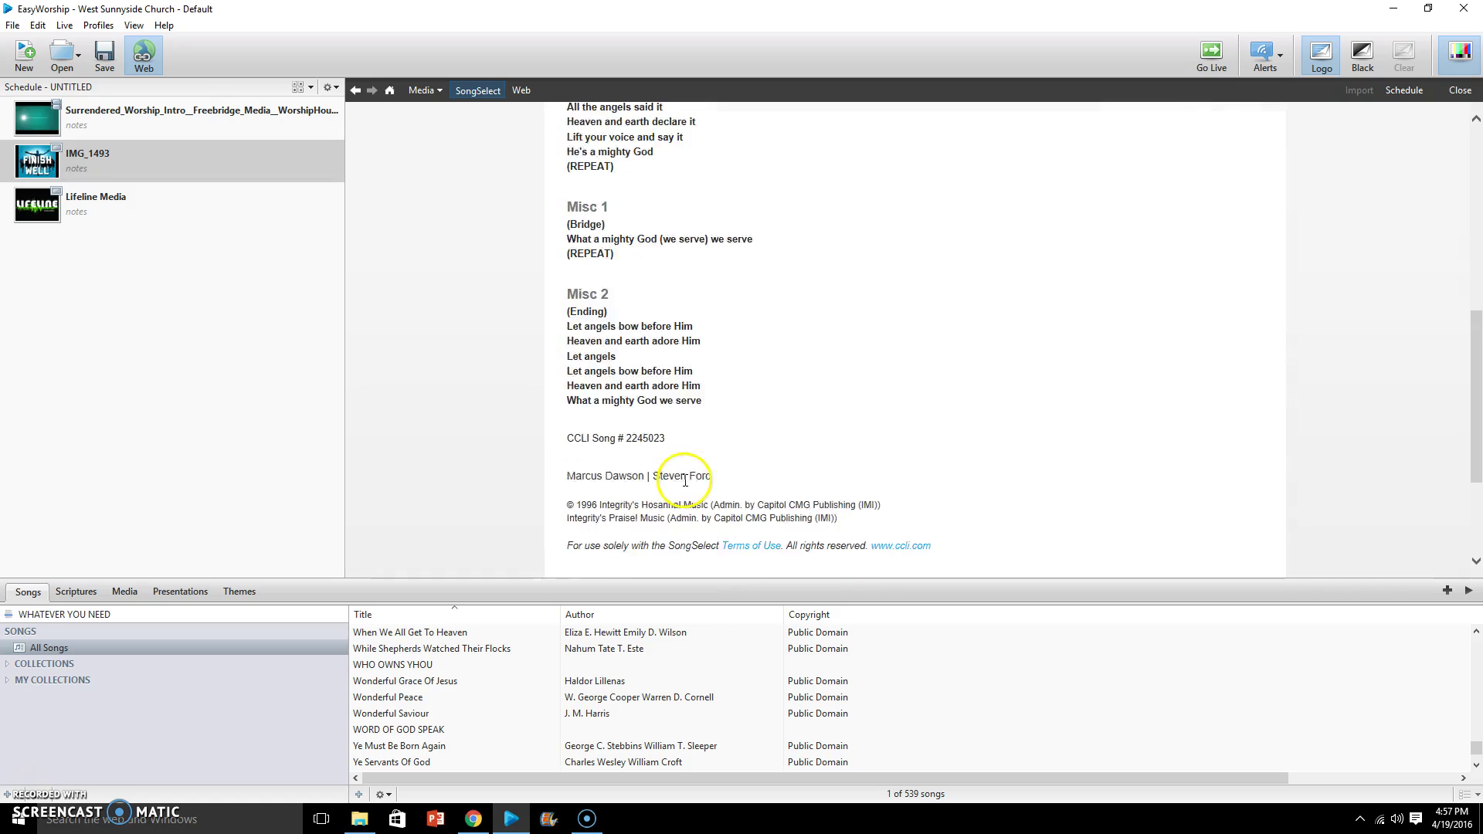
scroll(683, 490, "down", 5)
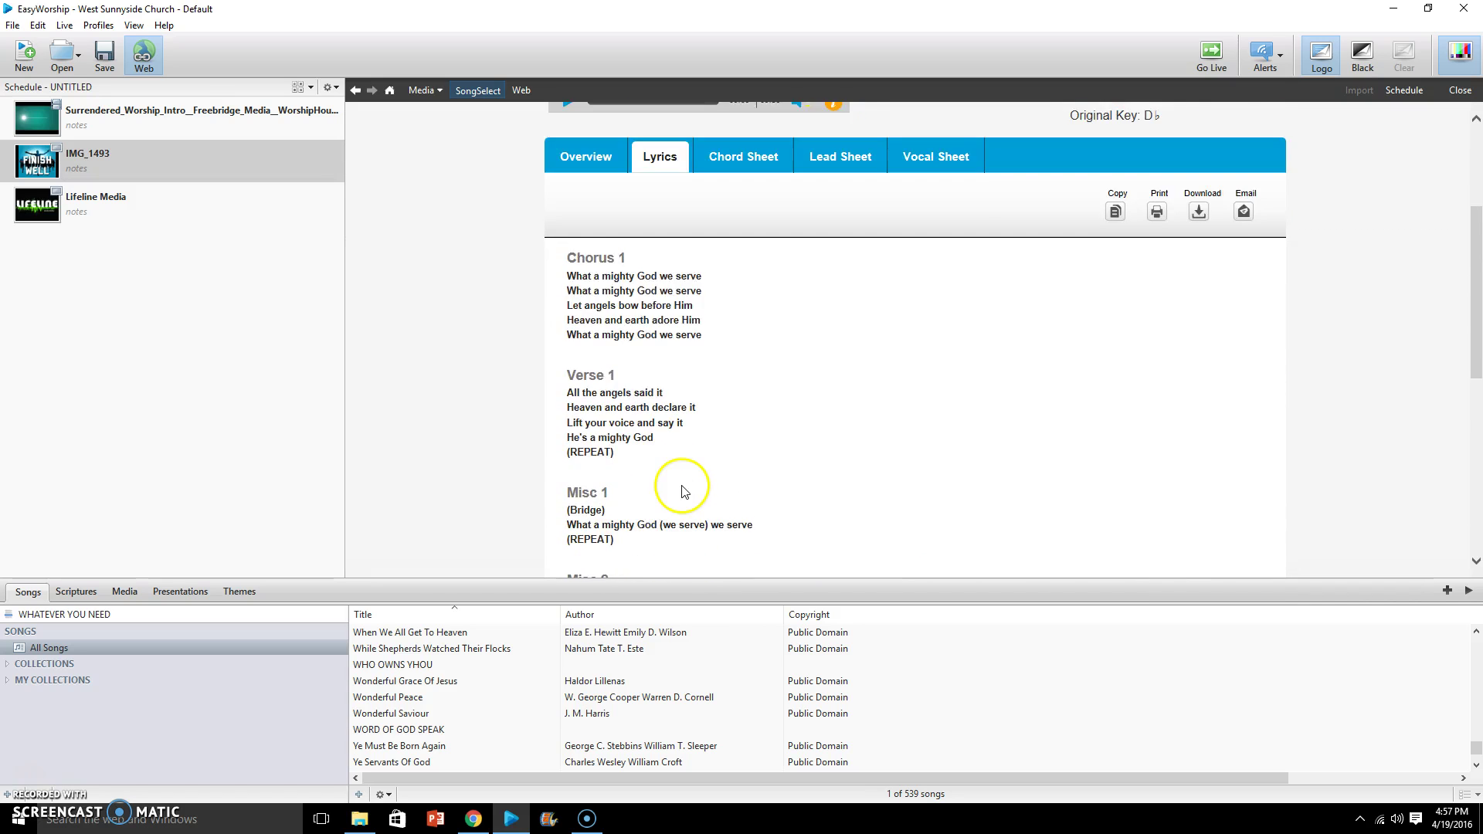
scroll(683, 491, "up", 4)
scroll(683, 492, "down", 1)
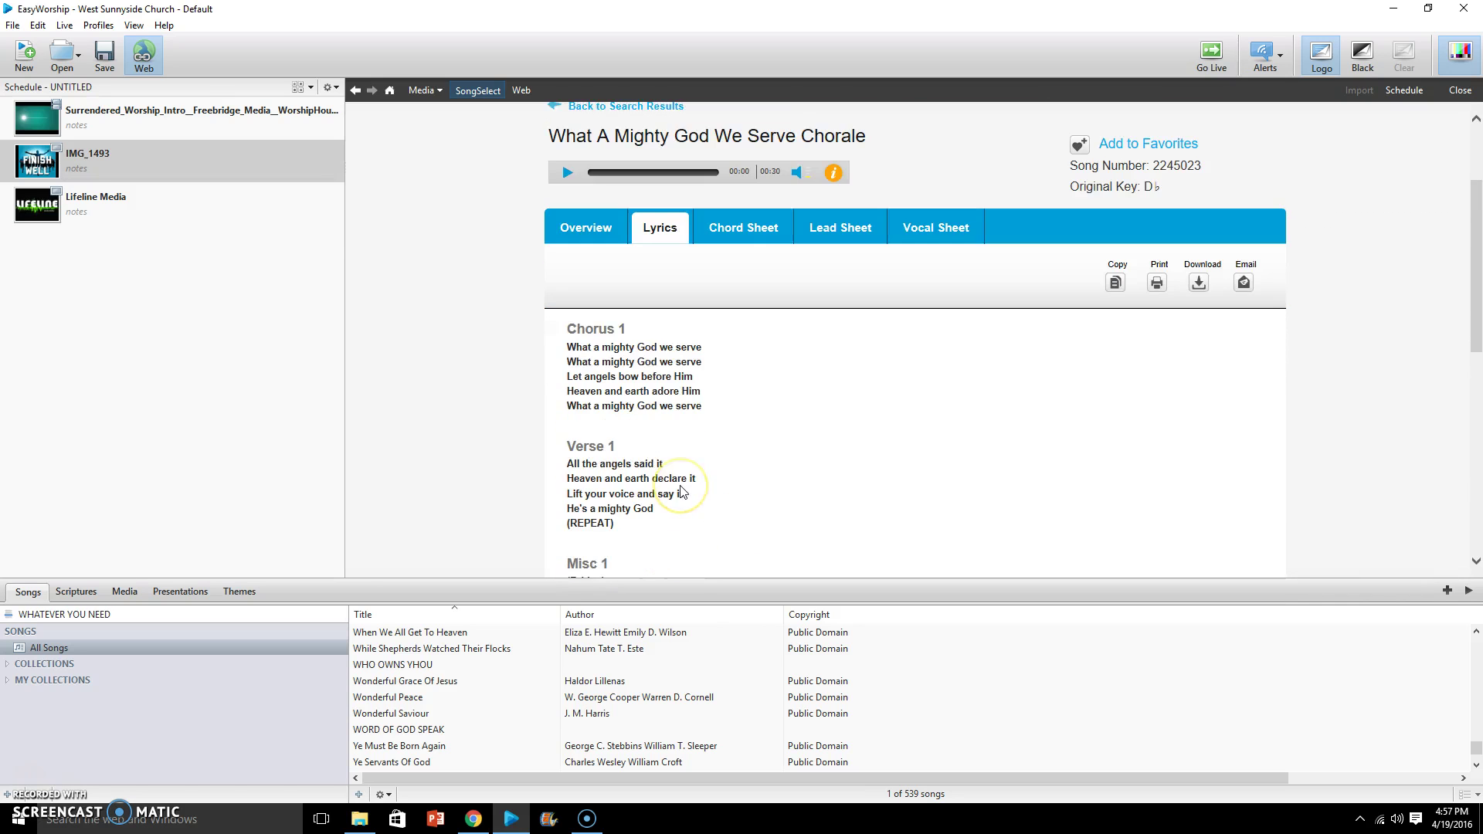
scroll(681, 491, "up", 2)
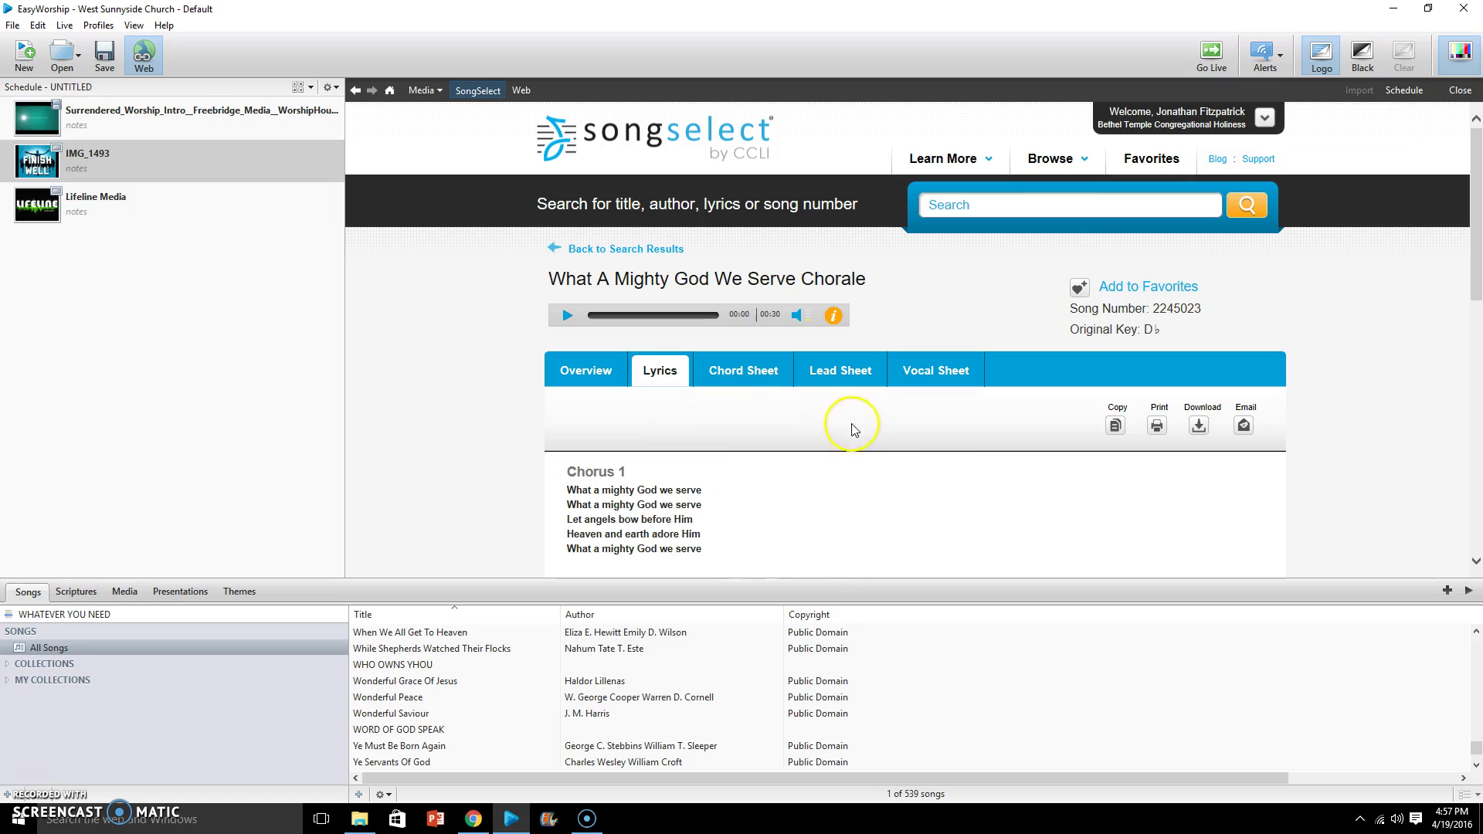
Copy the Chorale's lyrics to the clipboard and dismiss the 'Lyrics copied to clipboard' message
left_click(1115, 424)
left_click(1116, 430)
left_click(1115, 430)
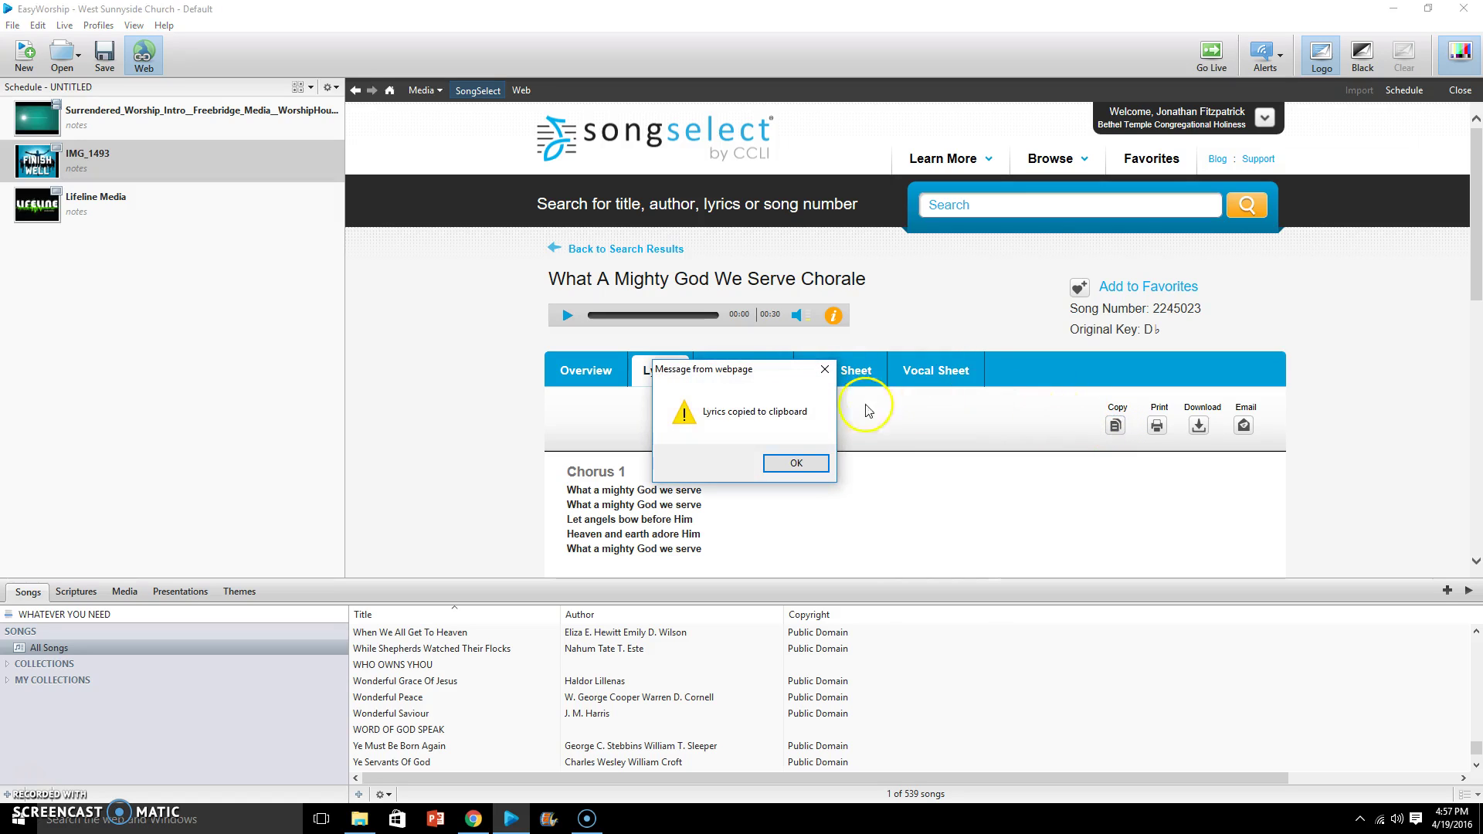
left_click(746, 431)
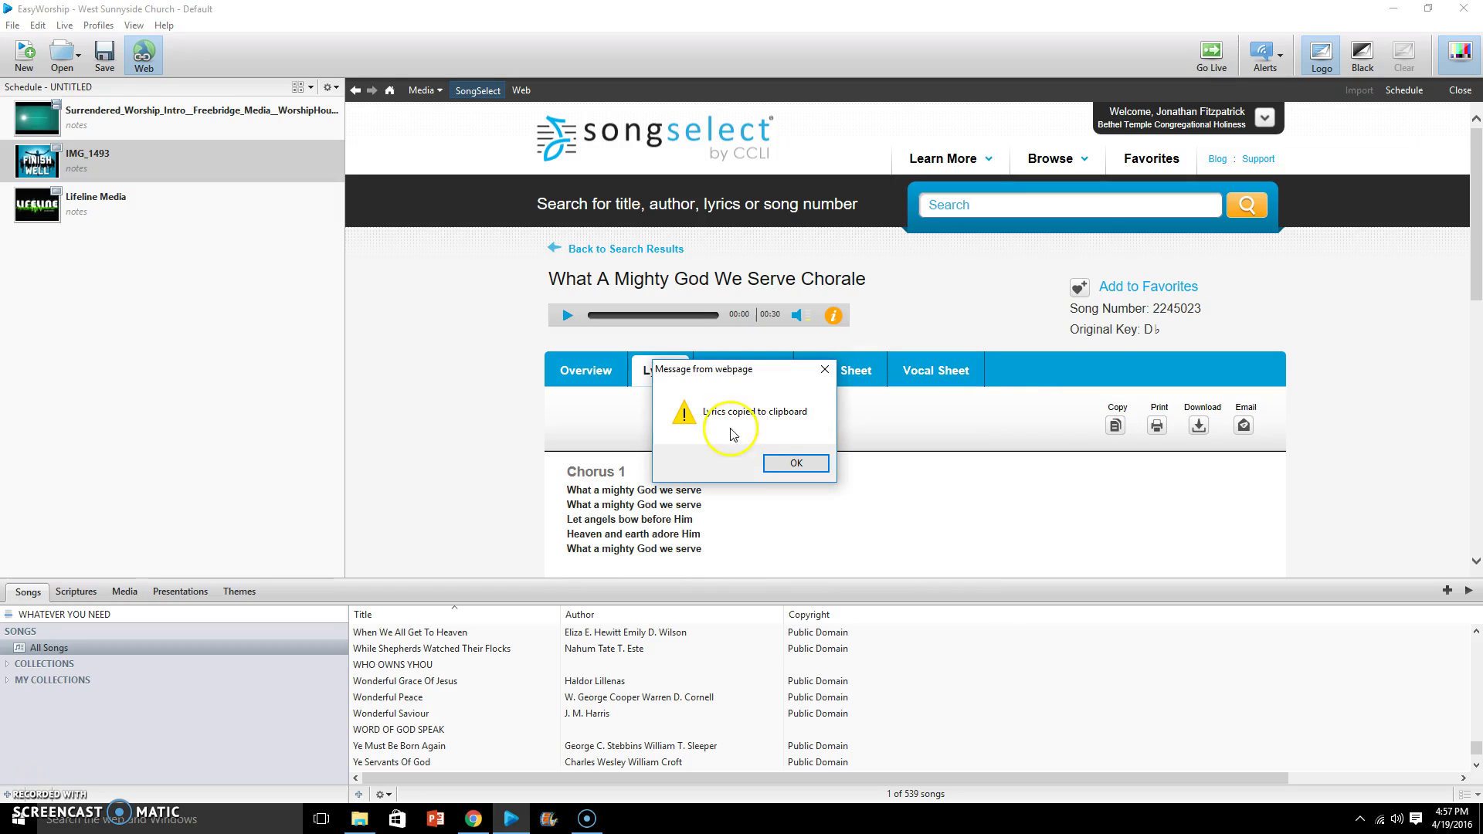
left_click(796, 463)
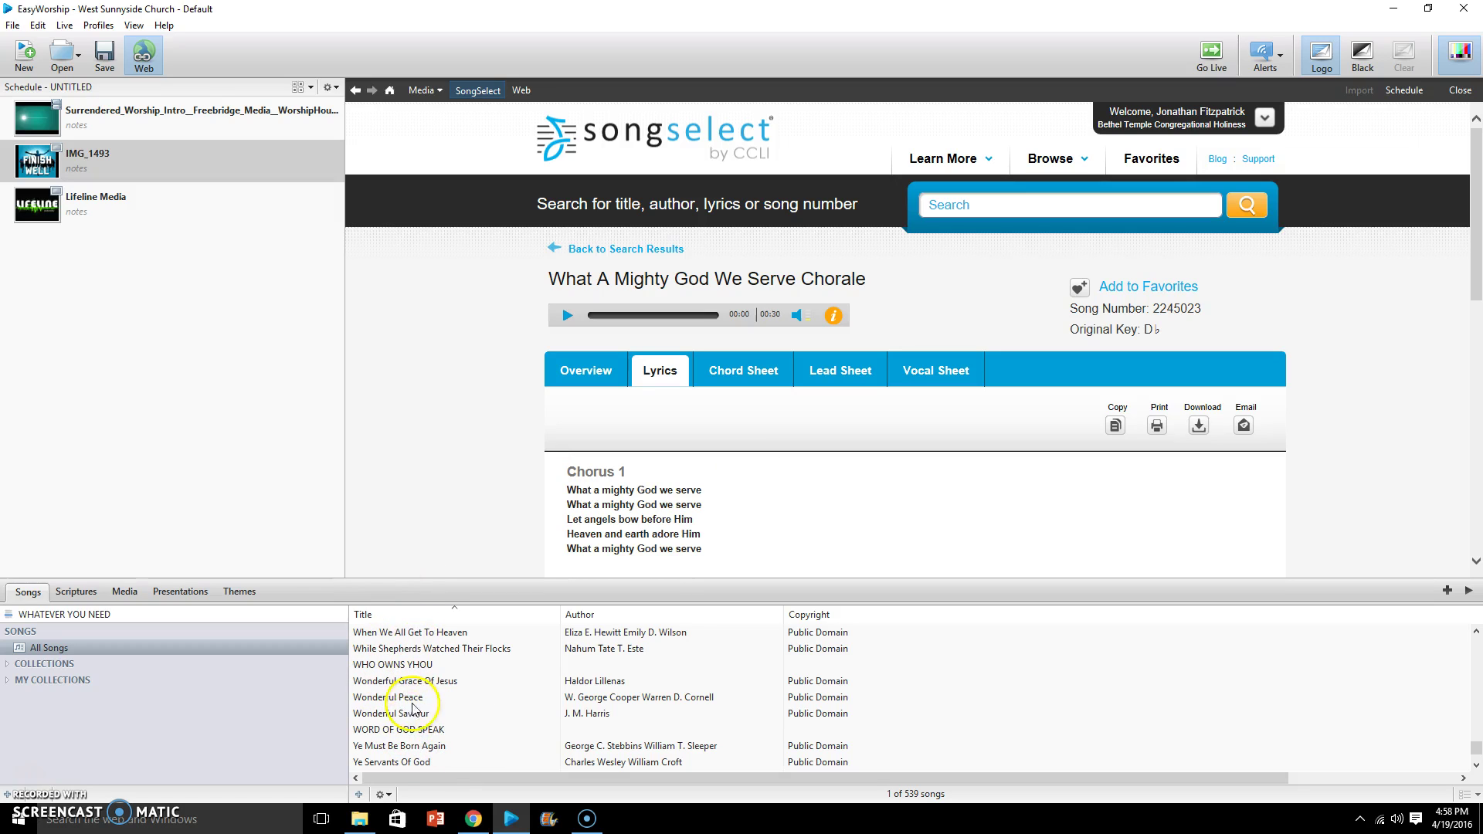
Create a new untitled song from the Songs list context menu, with the cursor on the first lyrics line
left_click(507, 702)
right_click(506, 701)
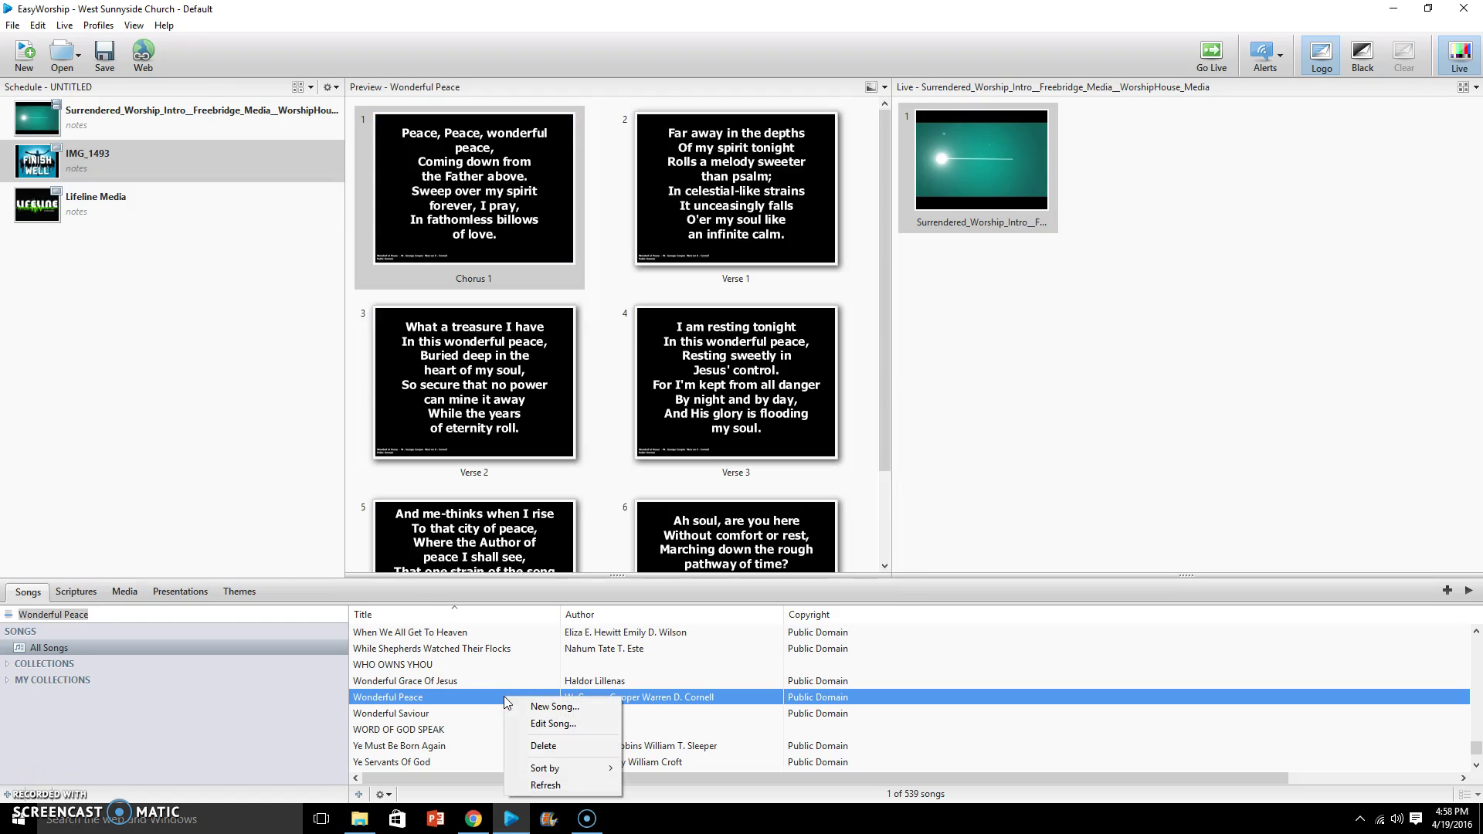
left_click(553, 709)
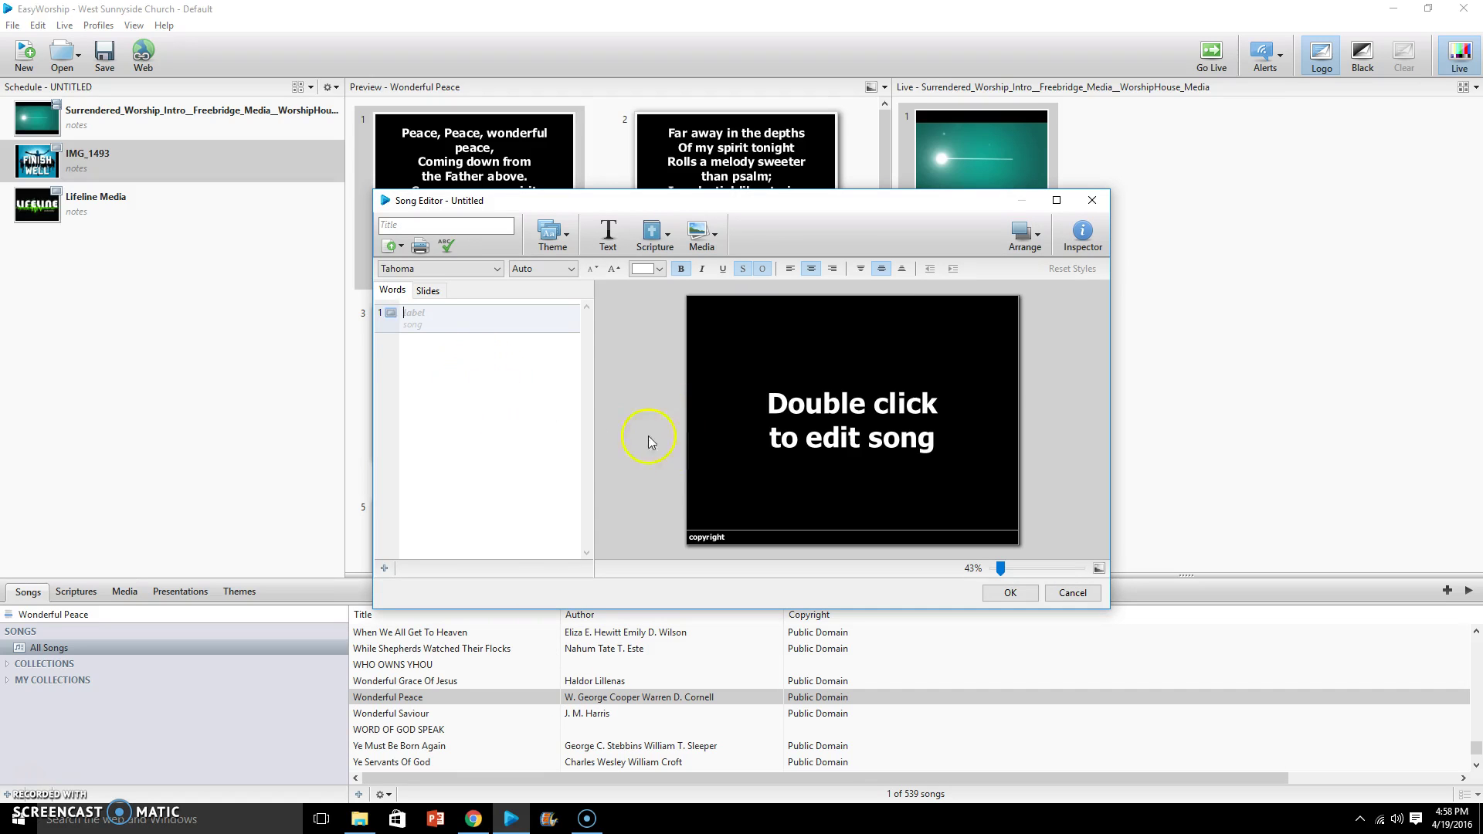
left_click(521, 410)
left_click(420, 320)
Paste the copied lyrics into the Words pane as Chorus 1, Verse 1, Misc 1 and Misc 2
right_click(418, 320)
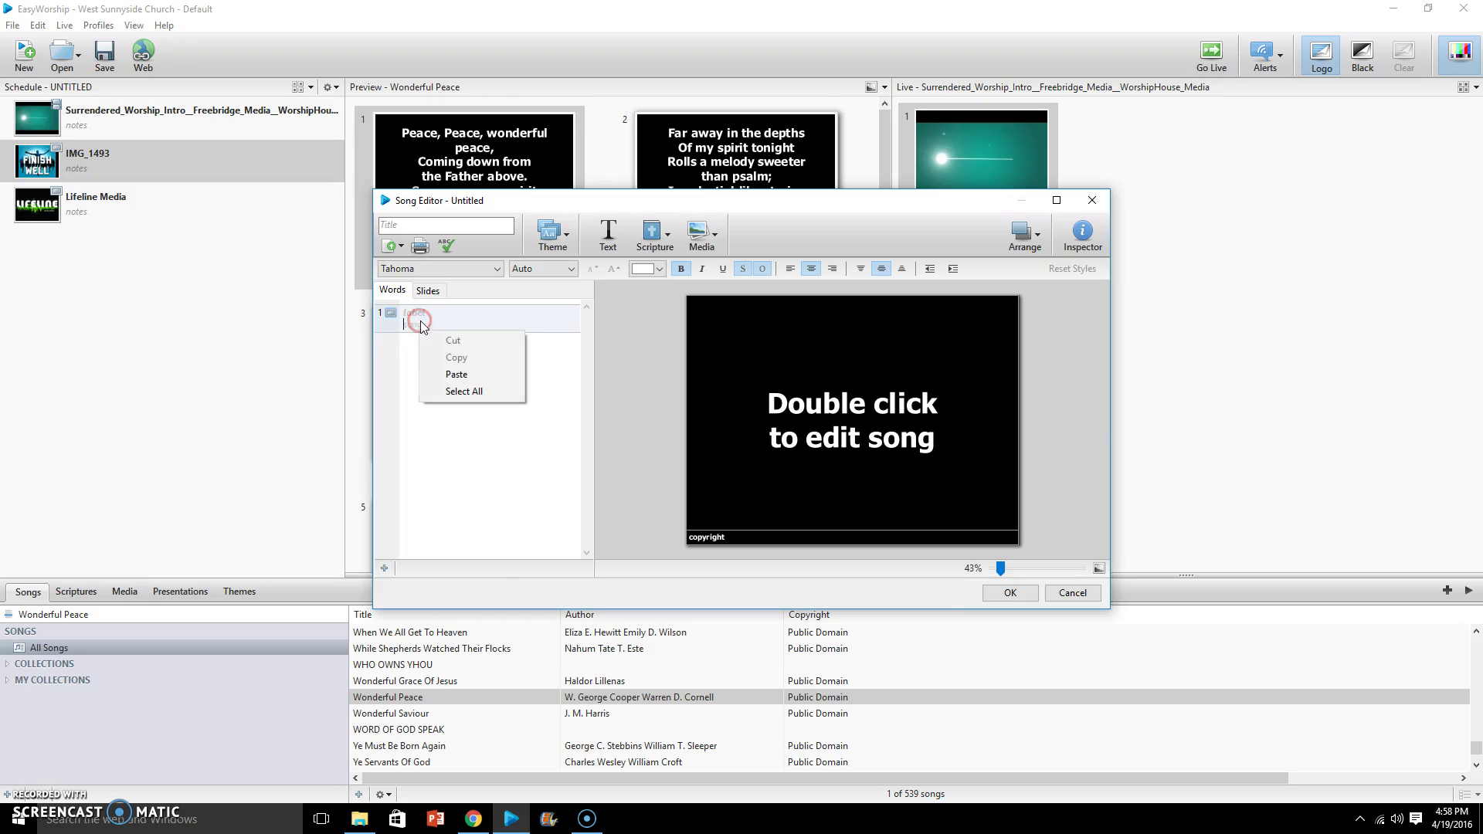
left_click(461, 375)
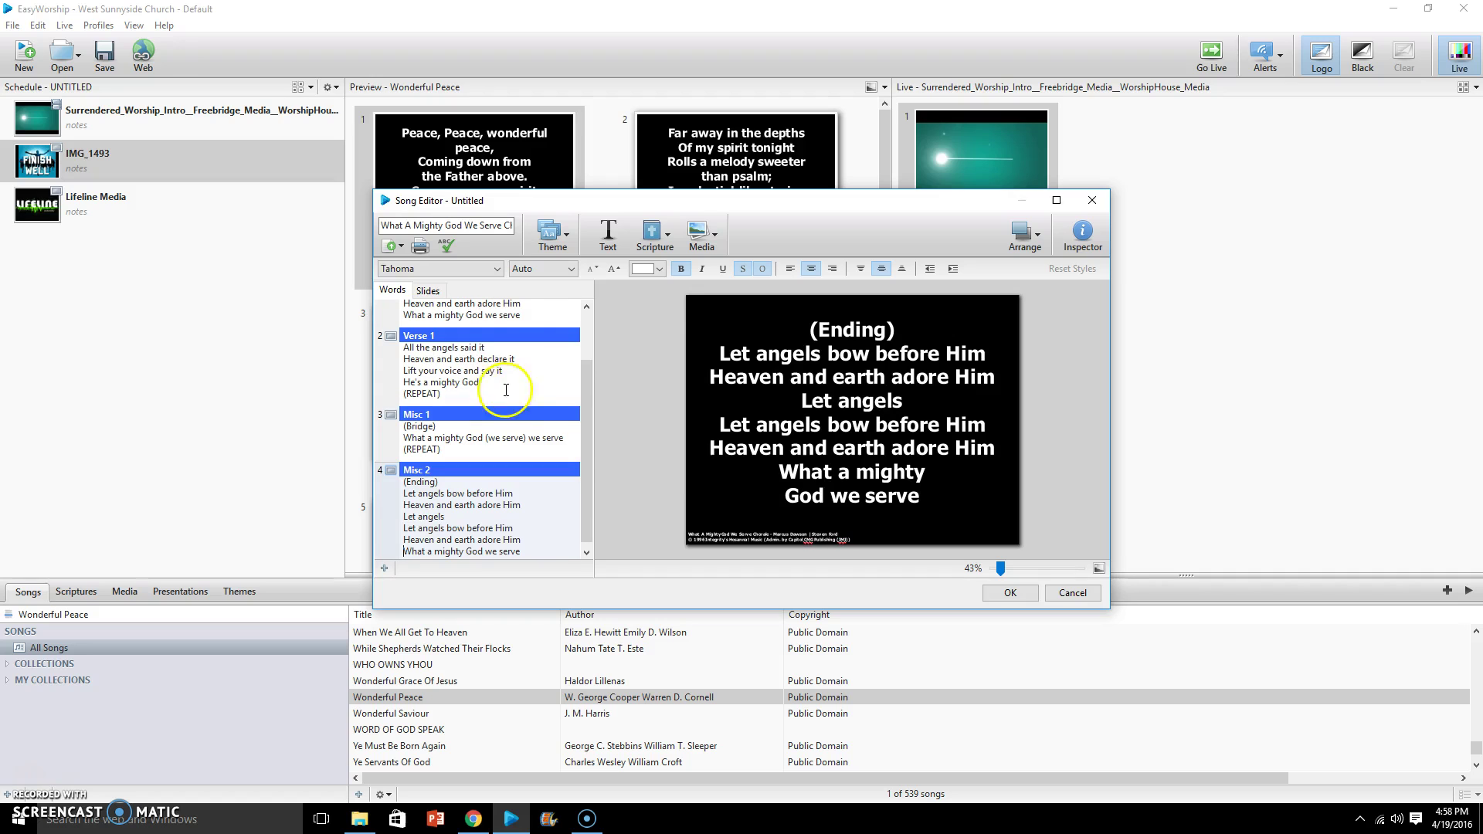
left_click_drag(587, 418, 578, 347)
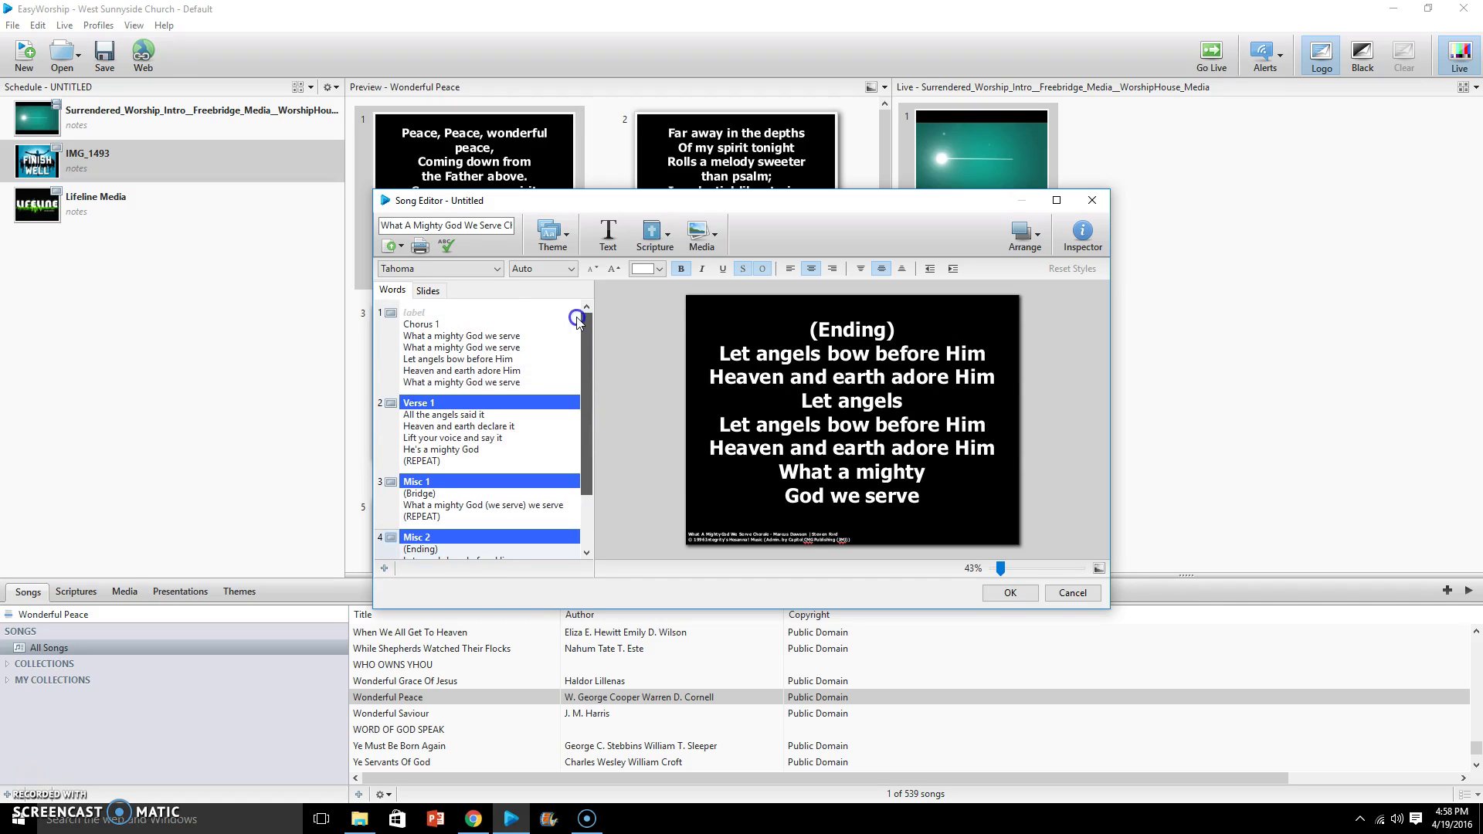
scroll(581, 371, "down", 3)
scroll(583, 401, "up", 3)
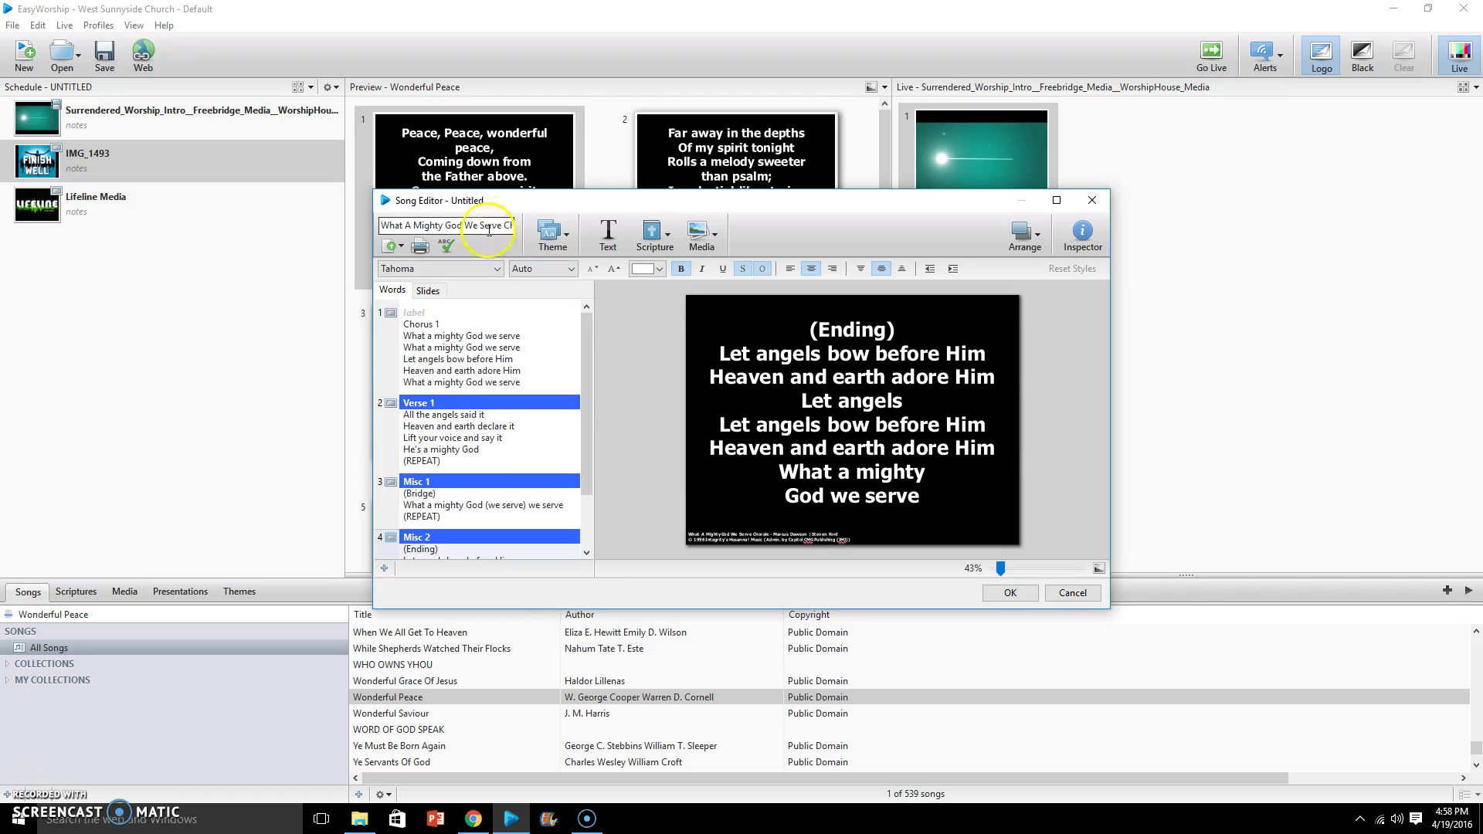
Confirm the title 'What A Mighty God We Serve Chorale' and save the song to the library
left_click(421, 226)
left_click(613, 351)
left_click(1010, 593)
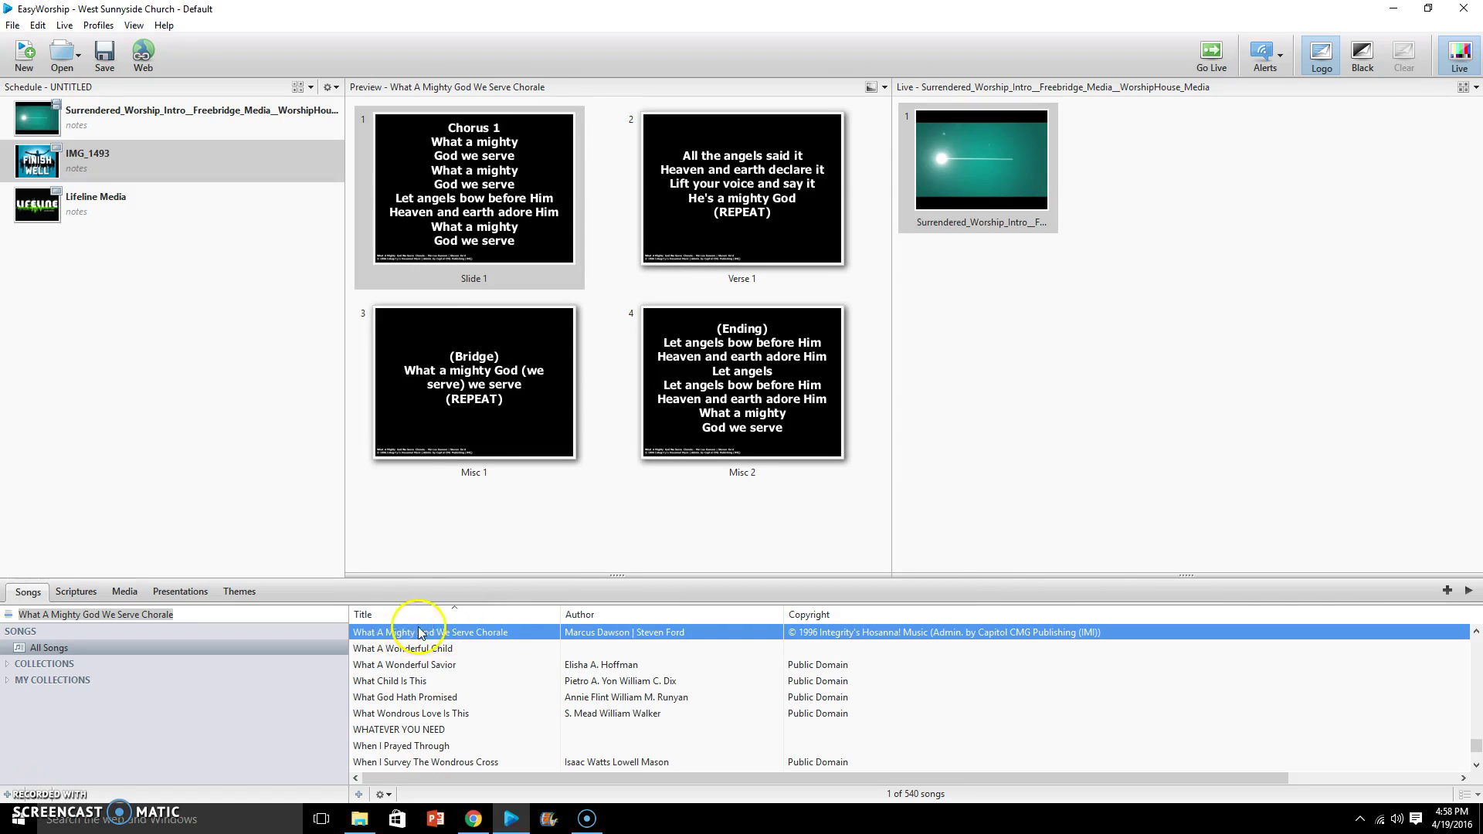
Drag 'What A Mighty God We Serve Chorale' into the schedule as the fourth item, after Lifeline Media
left_click_drag(421, 633, 49, 246)
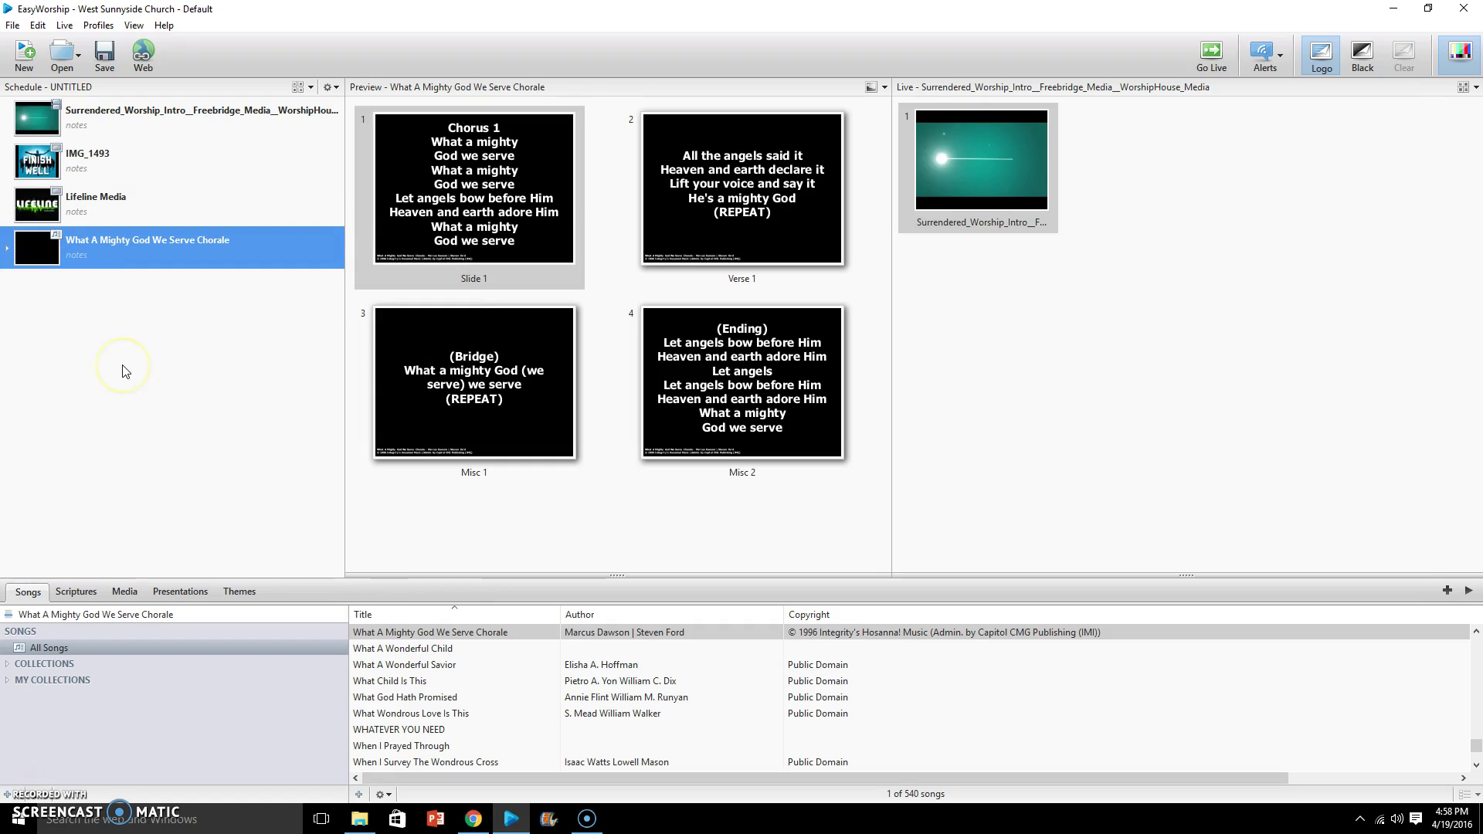